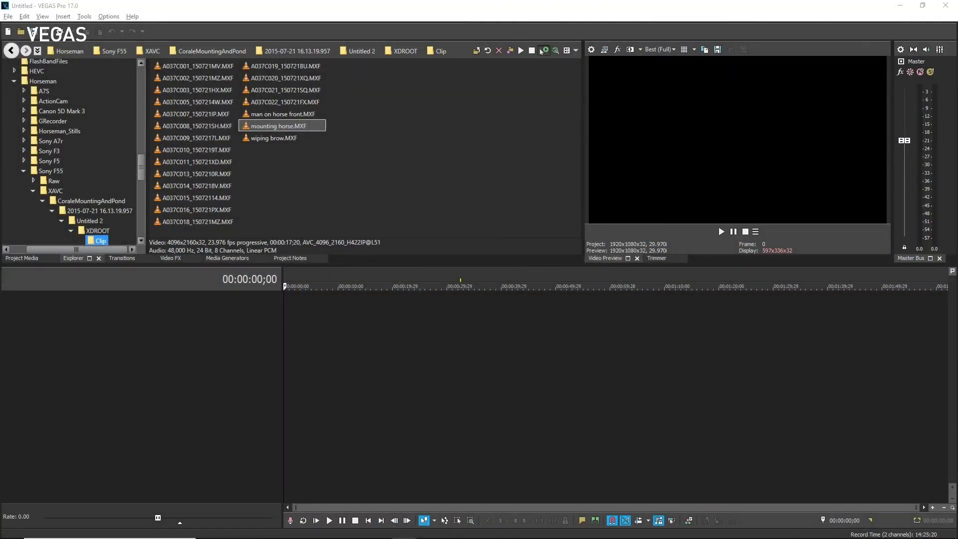
- Place mounting horse.MXF on the timeline and match the project to its 4096x2160, 23.976p video
left_click_drag(254, 125, 287, 312)
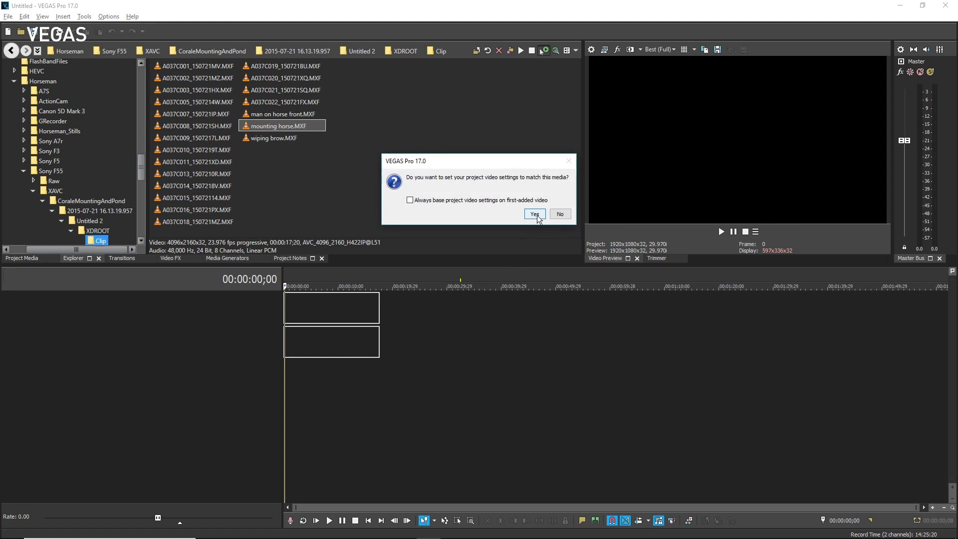
left_click(534, 214)
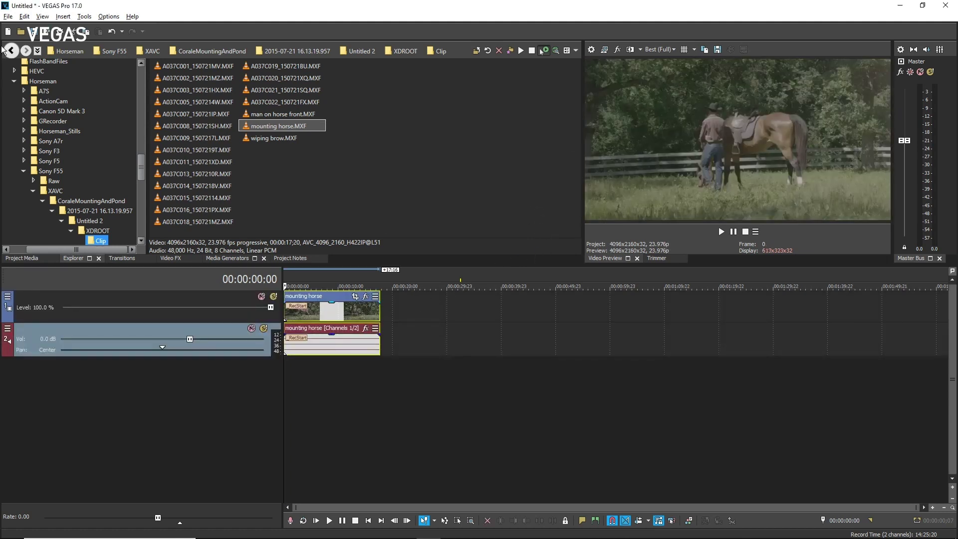
- Set the project's HDR Mode to HDR 10, after briefly comparing HLG, and apply the properties
left_click(8, 16)
left_click(31, 222)
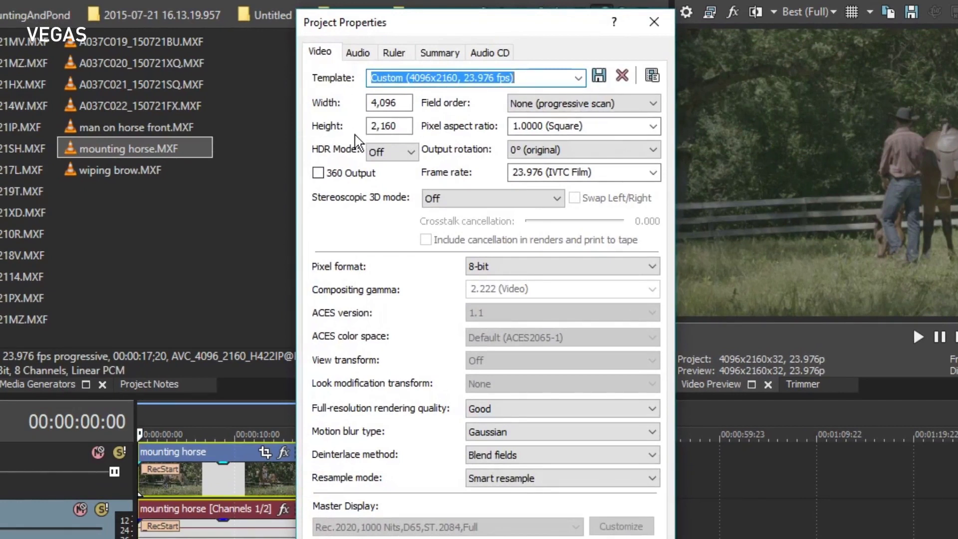
left_click(410, 154)
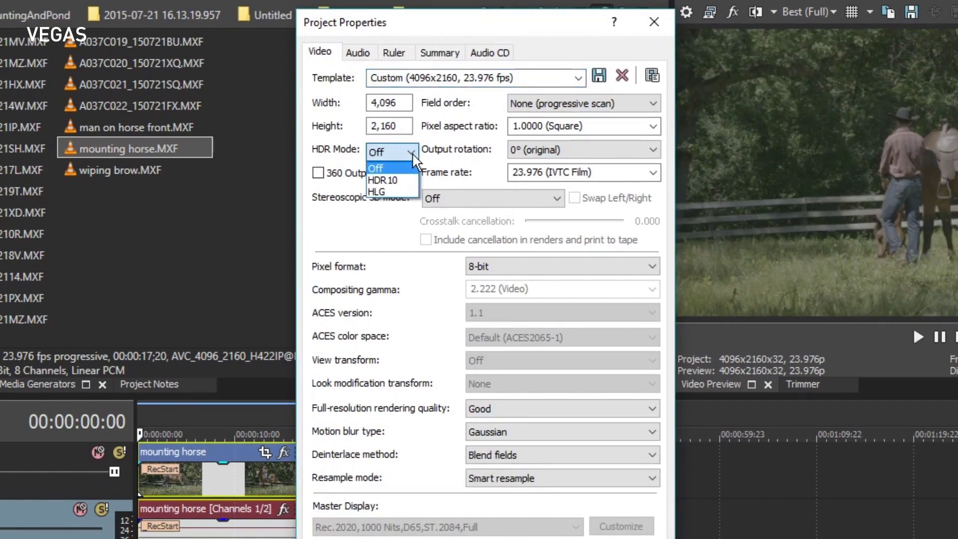
left_click(408, 177)
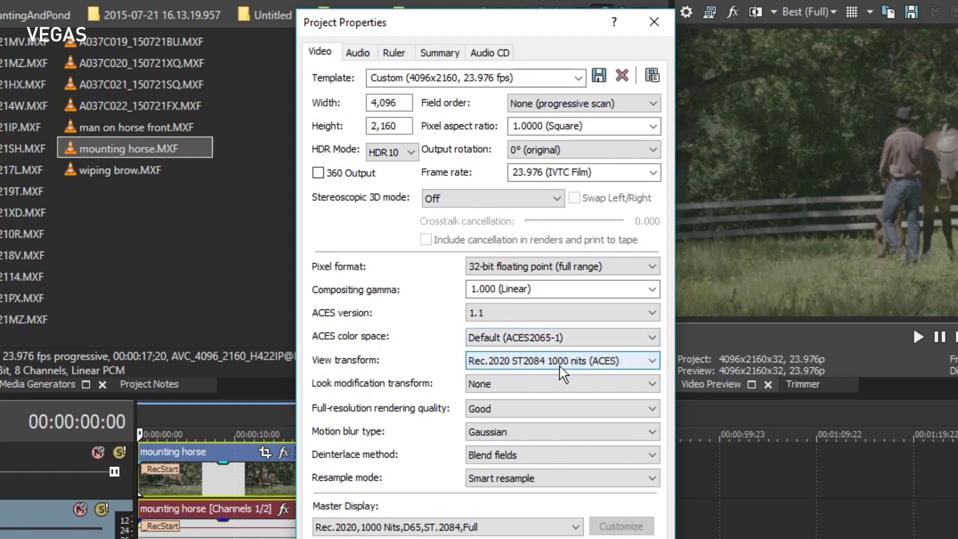
left_click(410, 156)
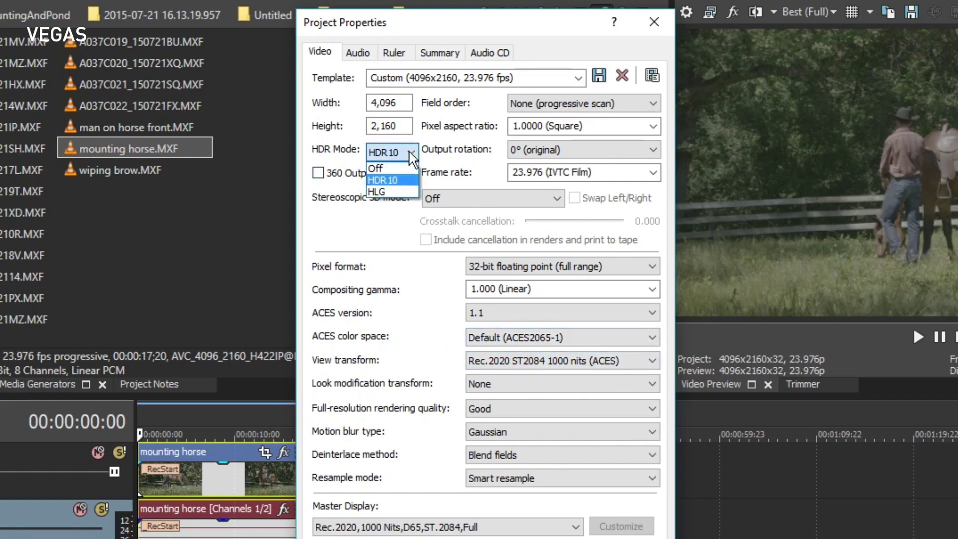
left_click(378, 193)
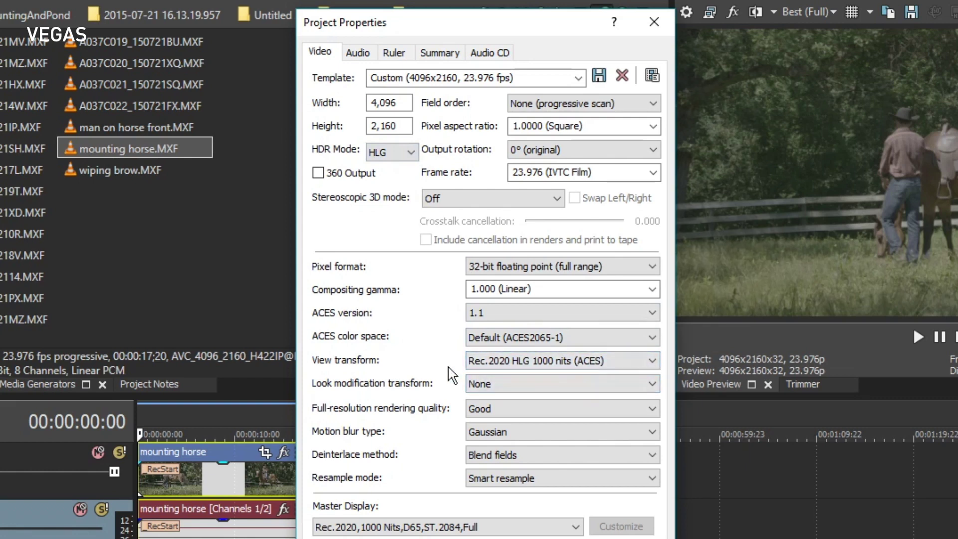
left_click(391, 155)
left_click(379, 179)
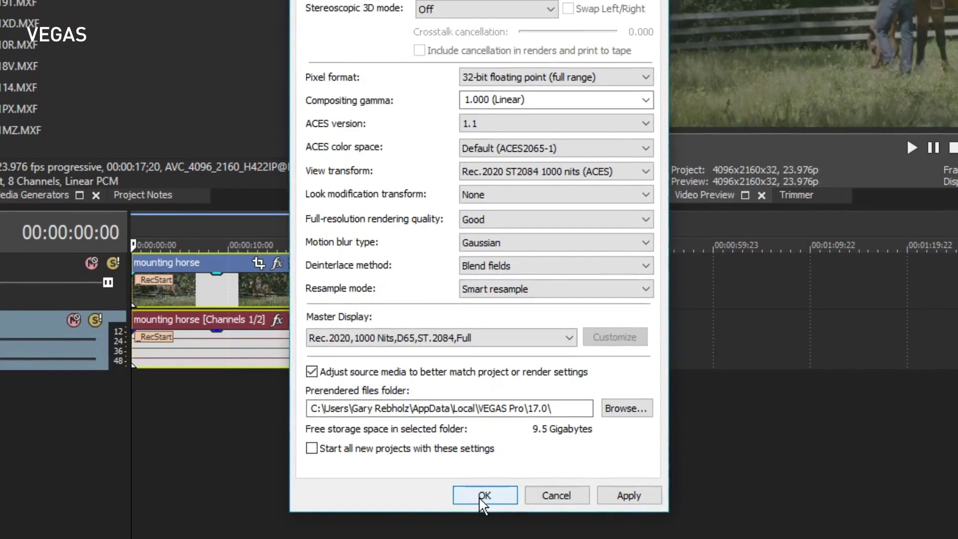
left_click(482, 505)
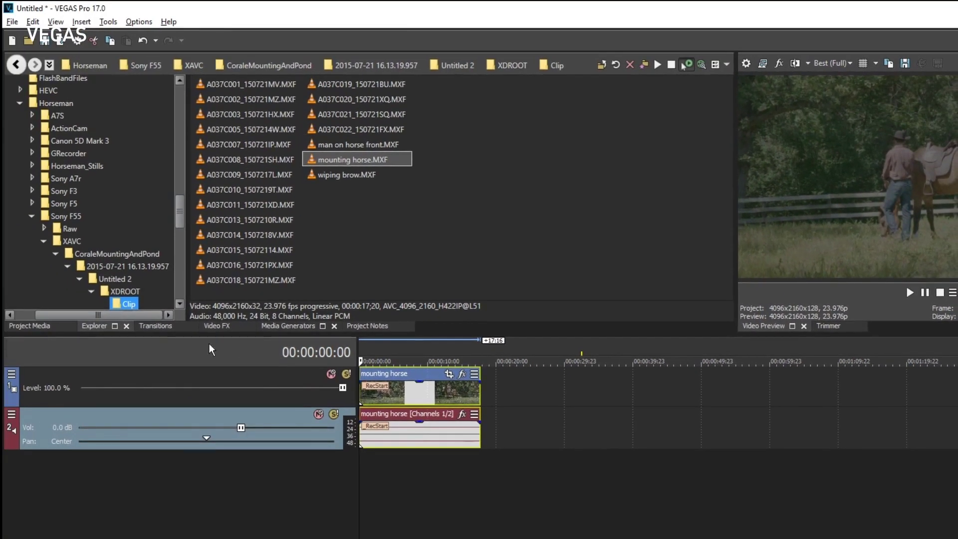
- In the mounting horse media's properties, set Color space to Sony - S-Log3 - S-Gamut3
left_click(31, 325)
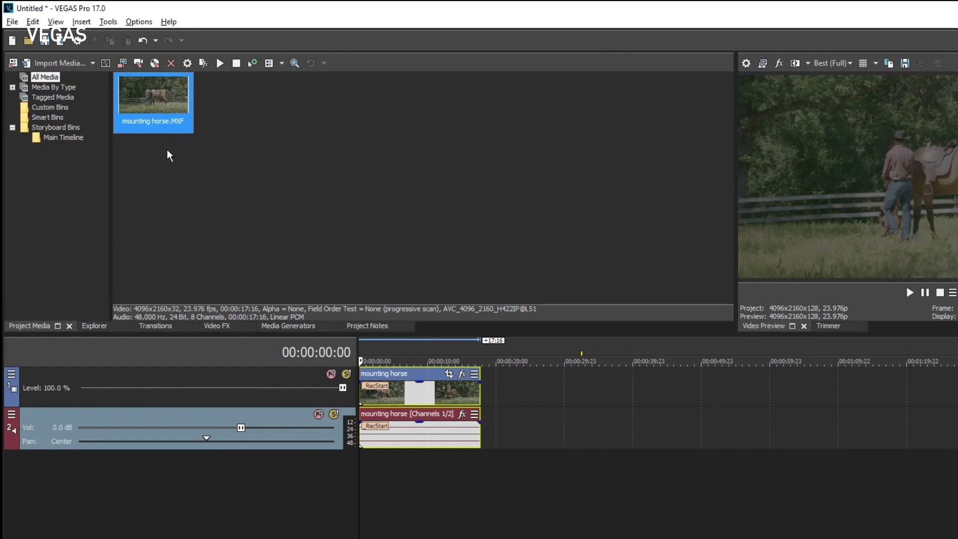
right_click(156, 99)
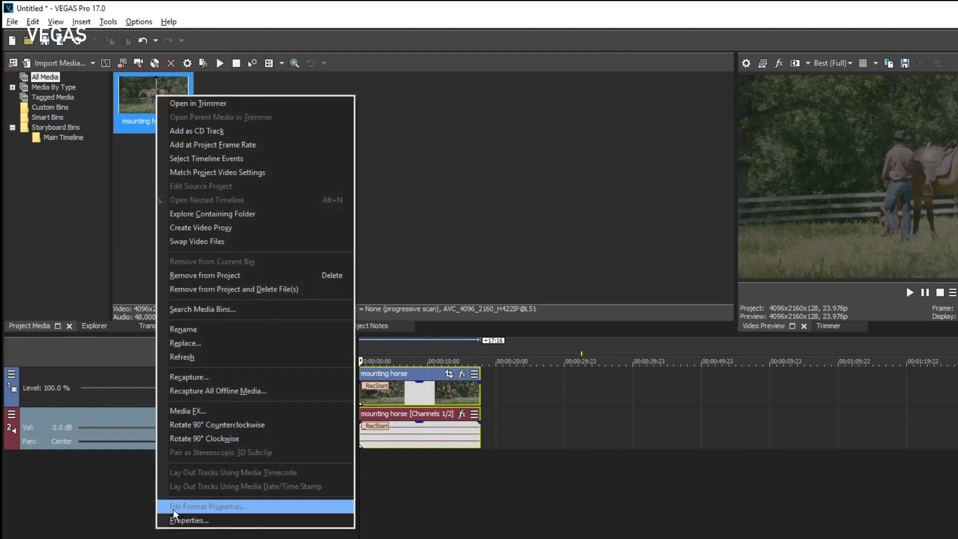
left_click(187, 520)
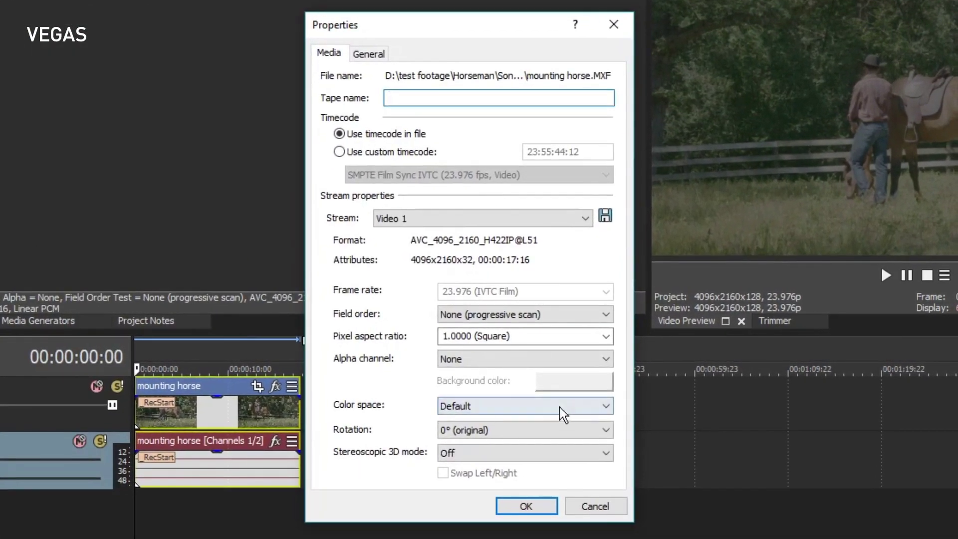
left_click(604, 410)
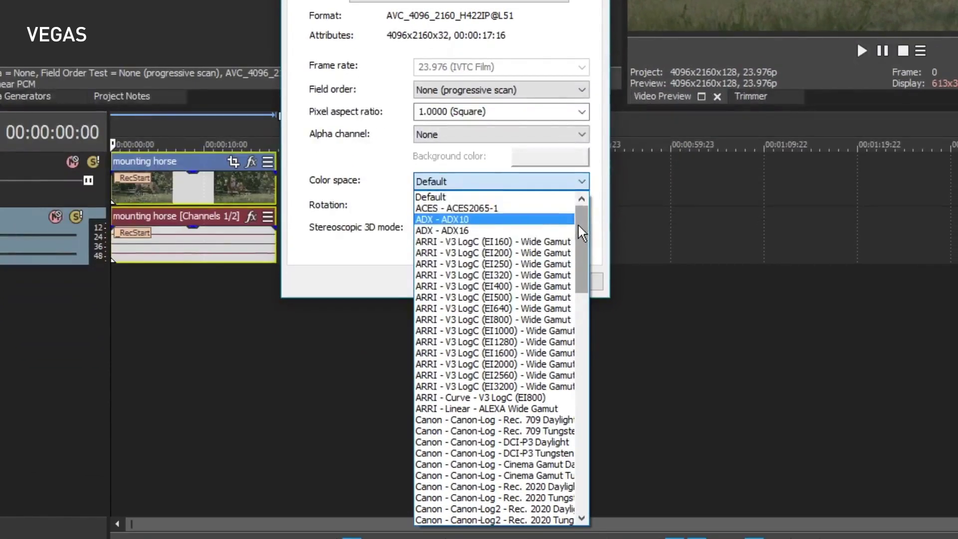
left_click_drag(590, 334, 591, 379)
left_click_drag(581, 272, 579, 397)
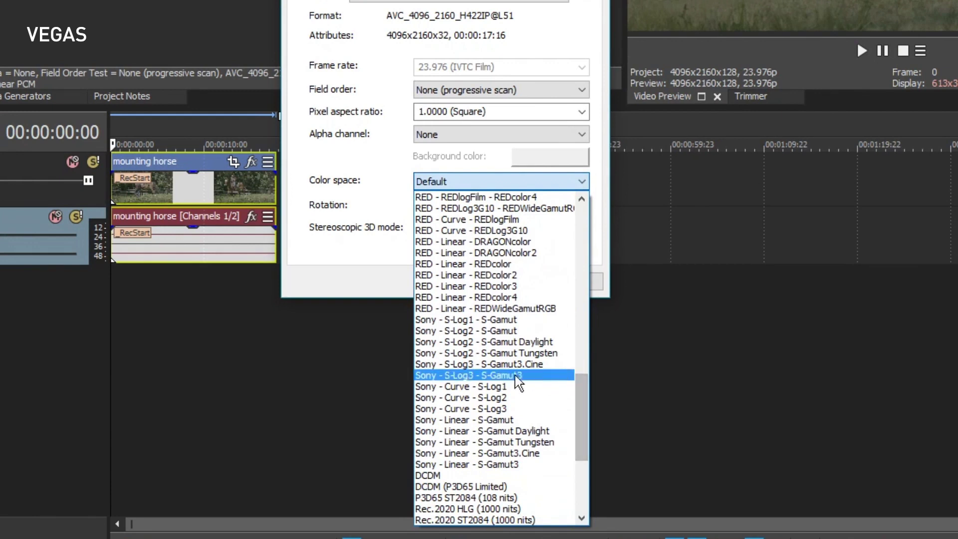
left_click(439, 375)
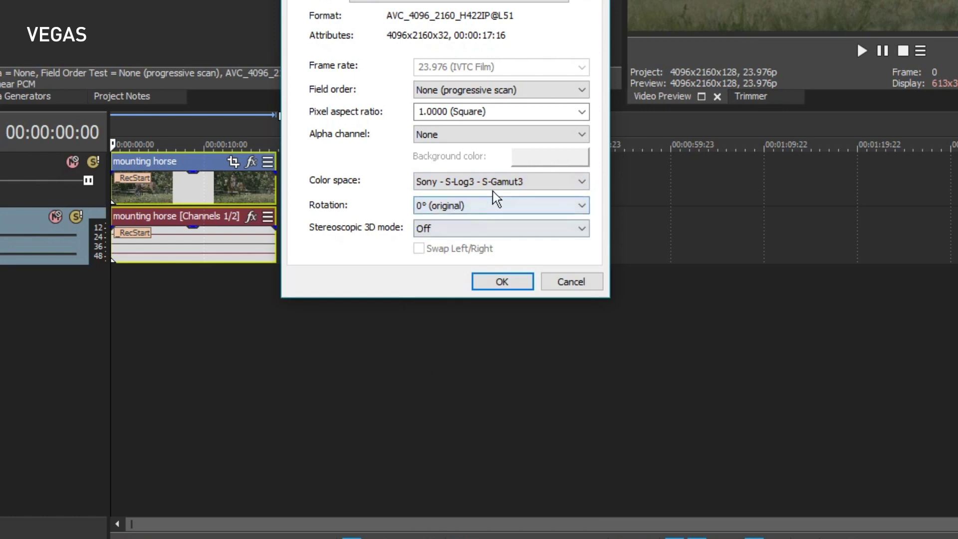
left_click(581, 186)
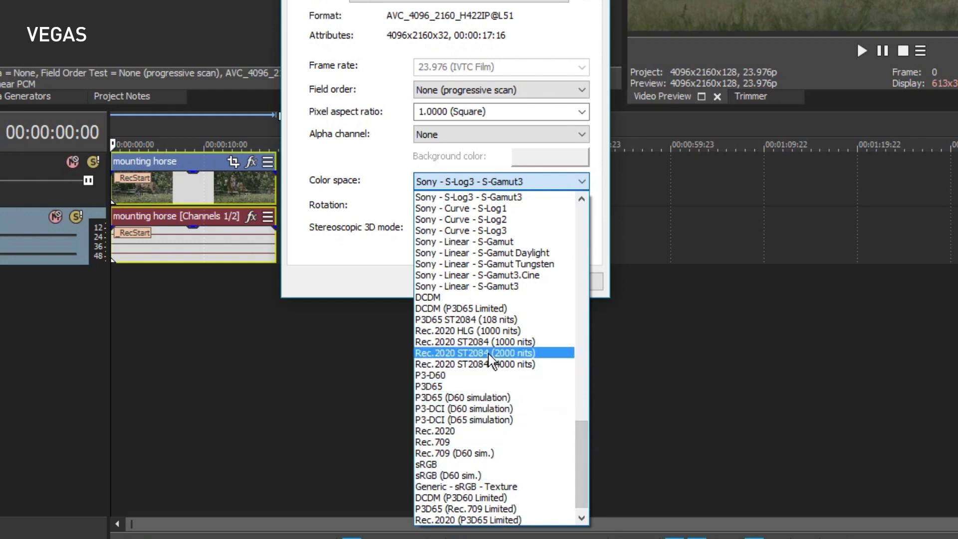
left_click(336, 251)
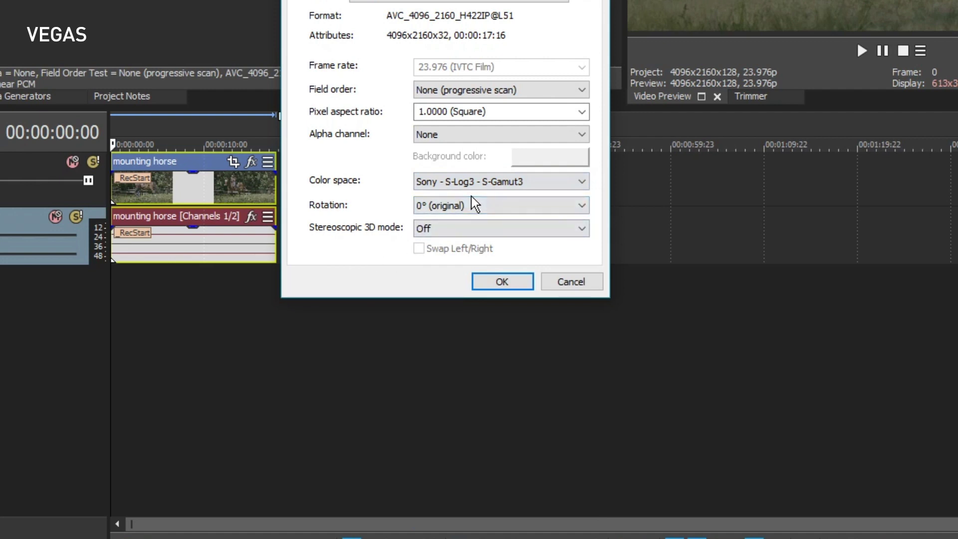
left_click(501, 282)
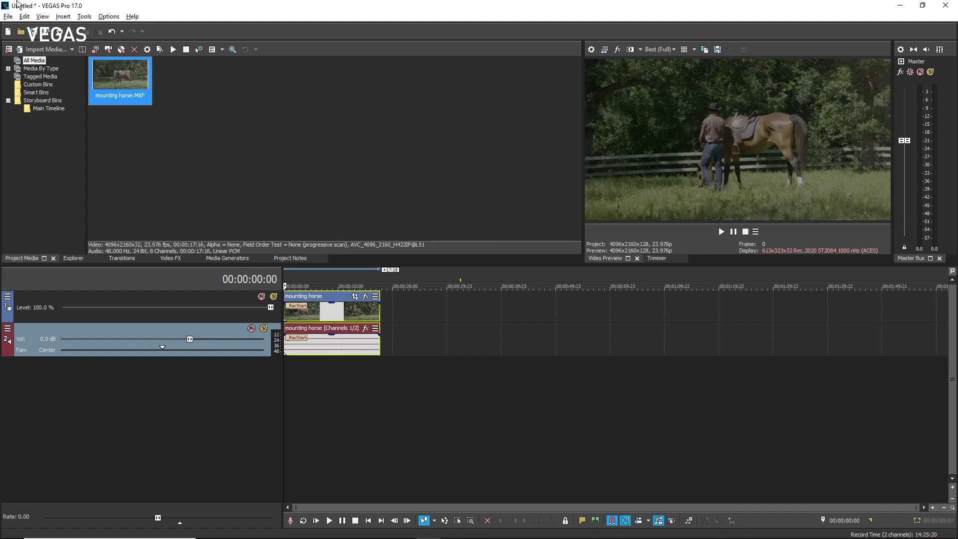
- Check the project properties show HDR 10 and keep the Rec.2020, 1000 Nits master display
left_click(8, 17)
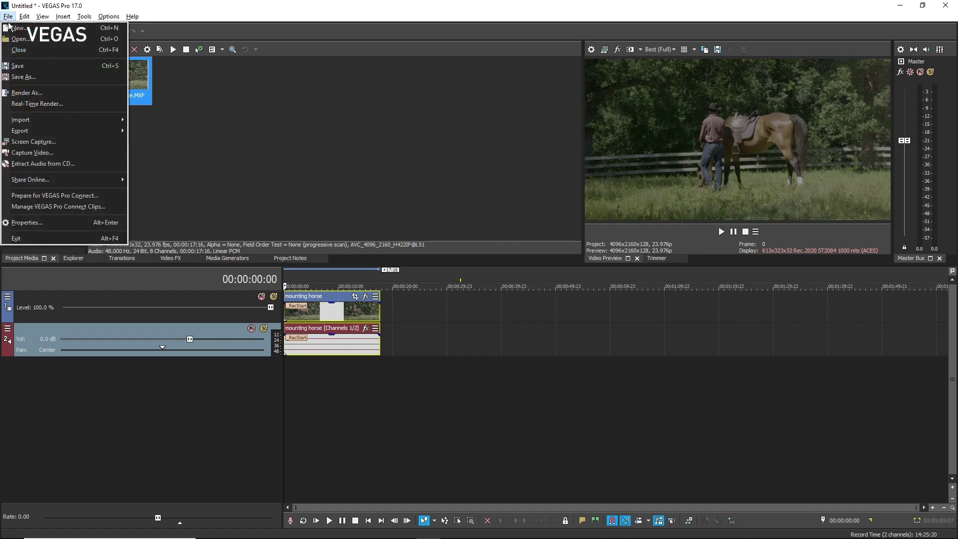
left_click(25, 222)
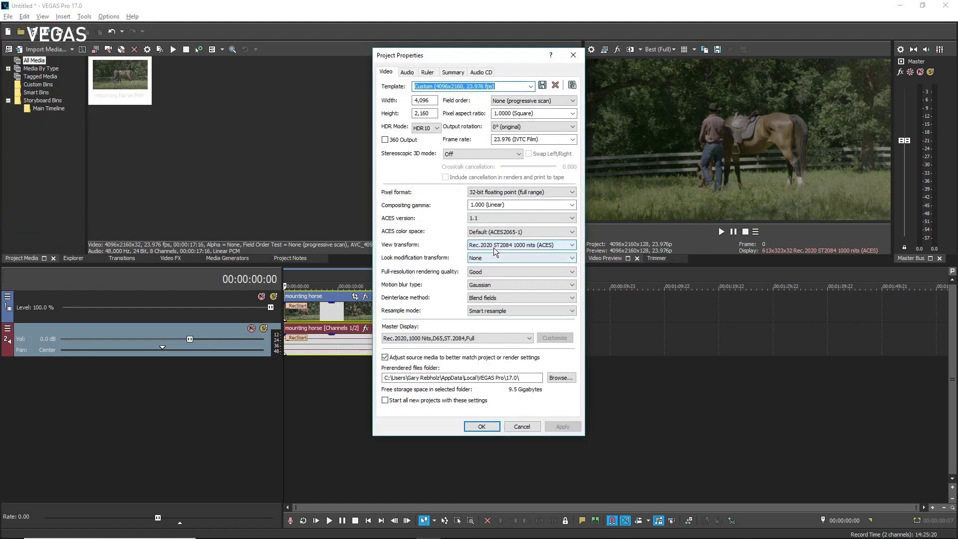
left_click(531, 338)
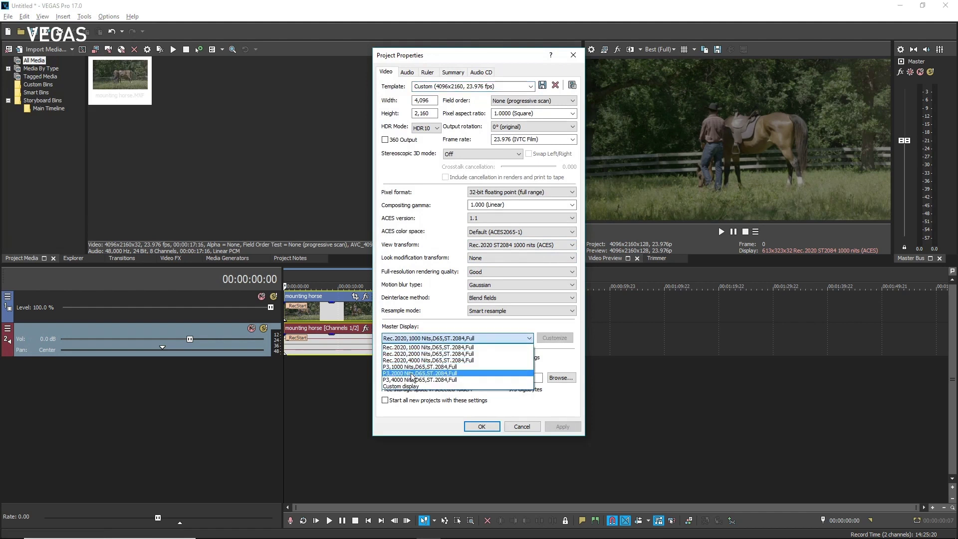
left_click(423, 338)
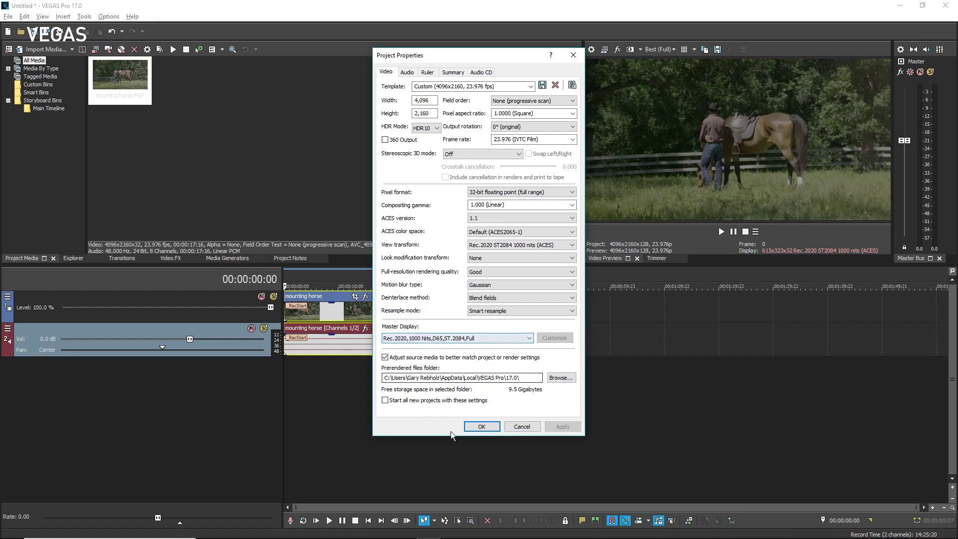
left_click(482, 426)
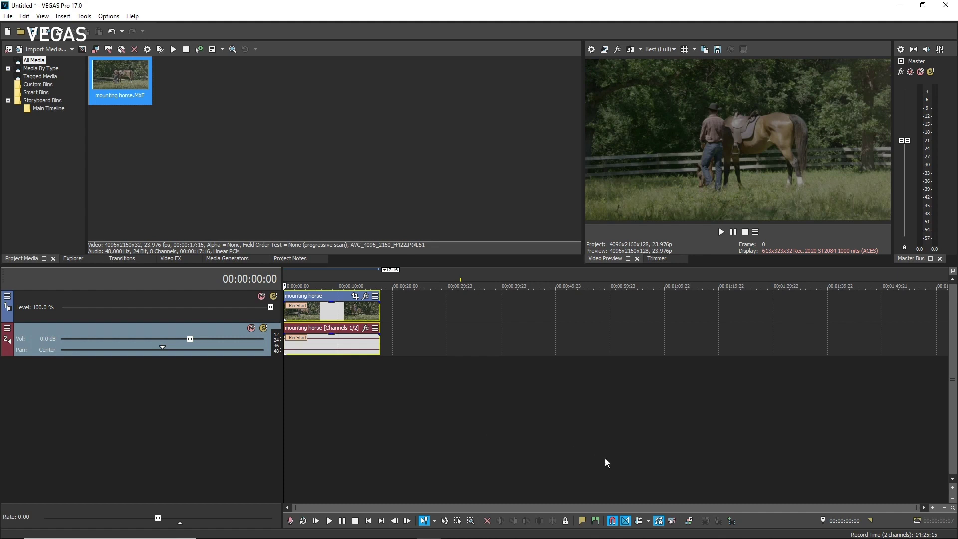
- Show the Color Grading panel and video scopes with ST.2084 HDR scope and 10-bit scale enabled
left_click(689, 521)
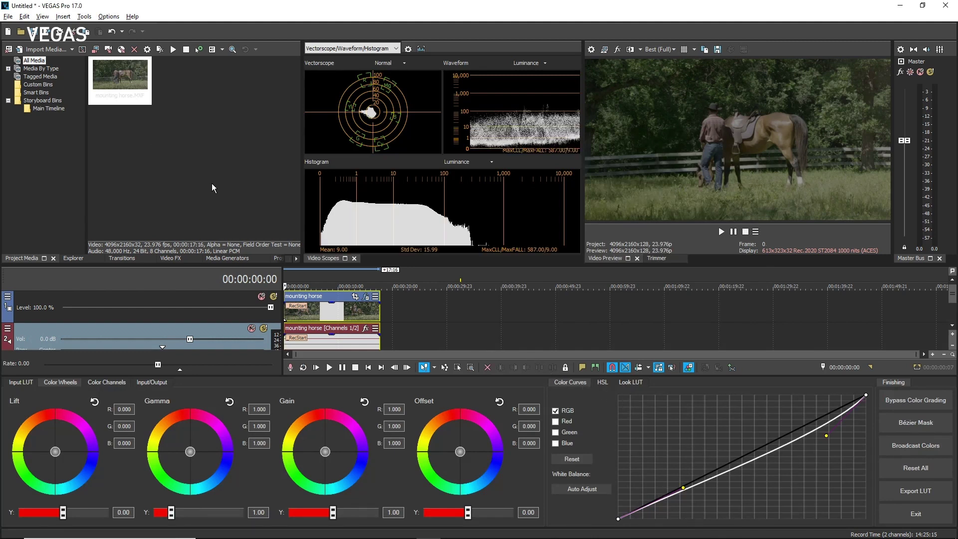
left_click(42, 16)
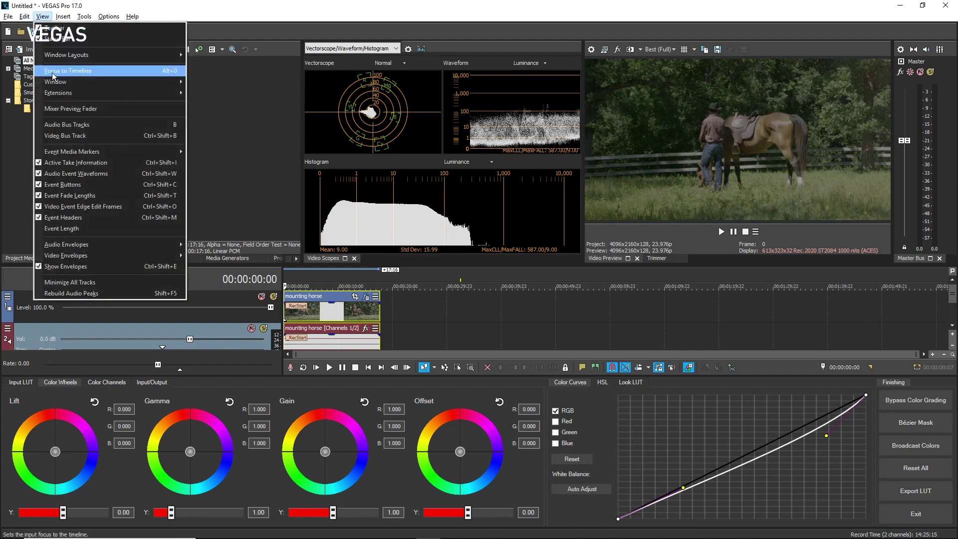
mouse_move(54, 84)
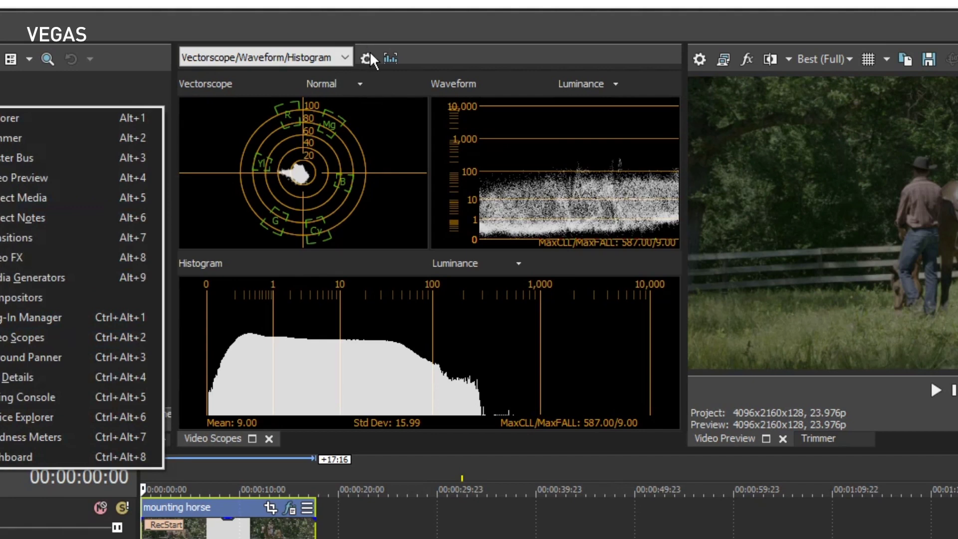
left_click(367, 58)
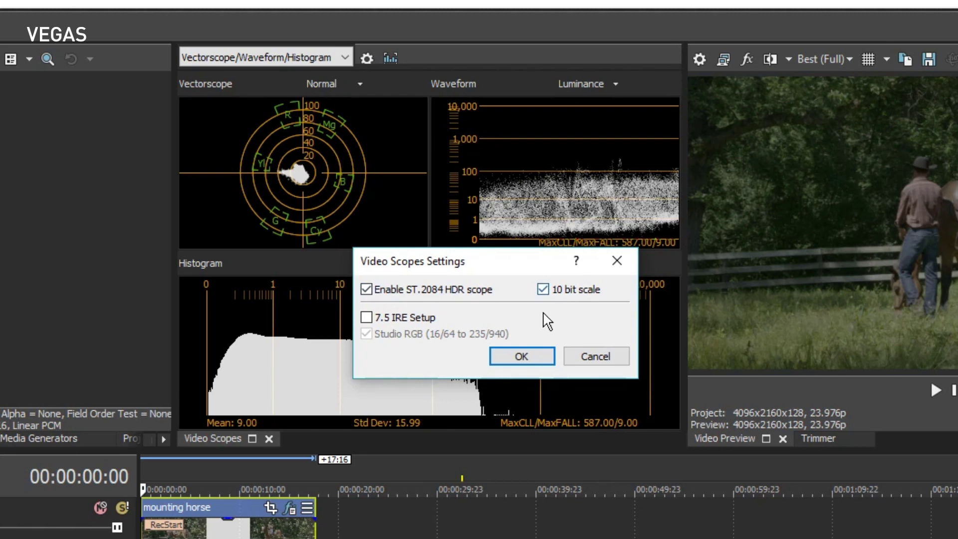
left_click(519, 357)
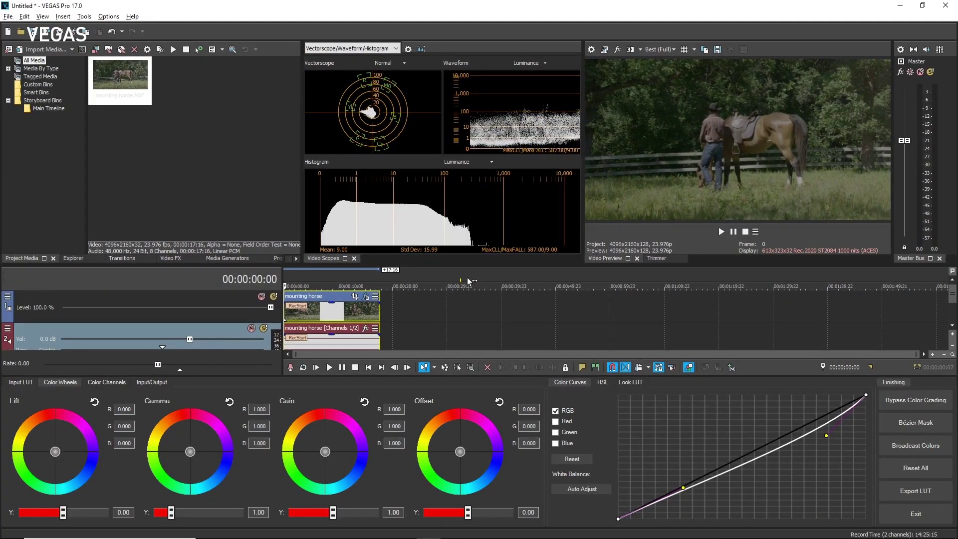
left_click(7, 16)
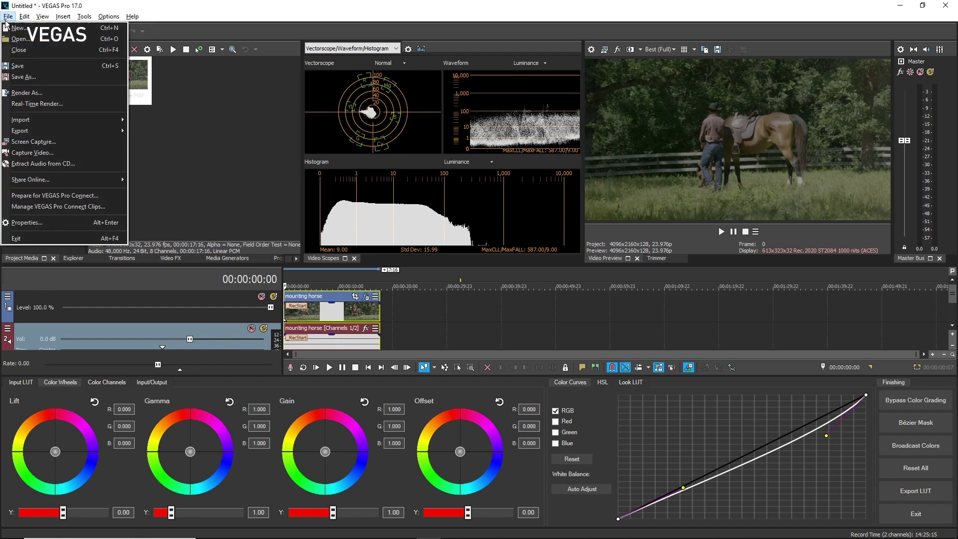
left_click(31, 94)
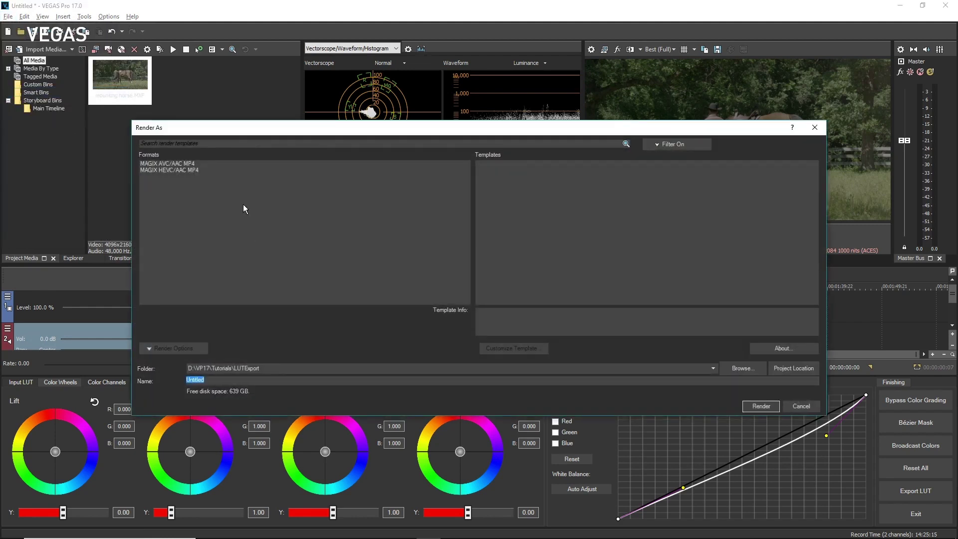
left_click(165, 164)
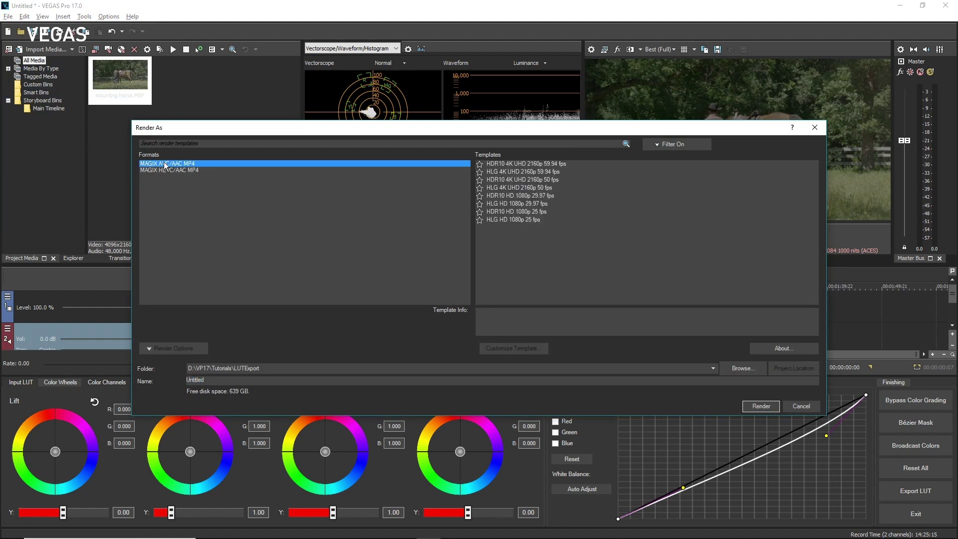
left_click(507, 186)
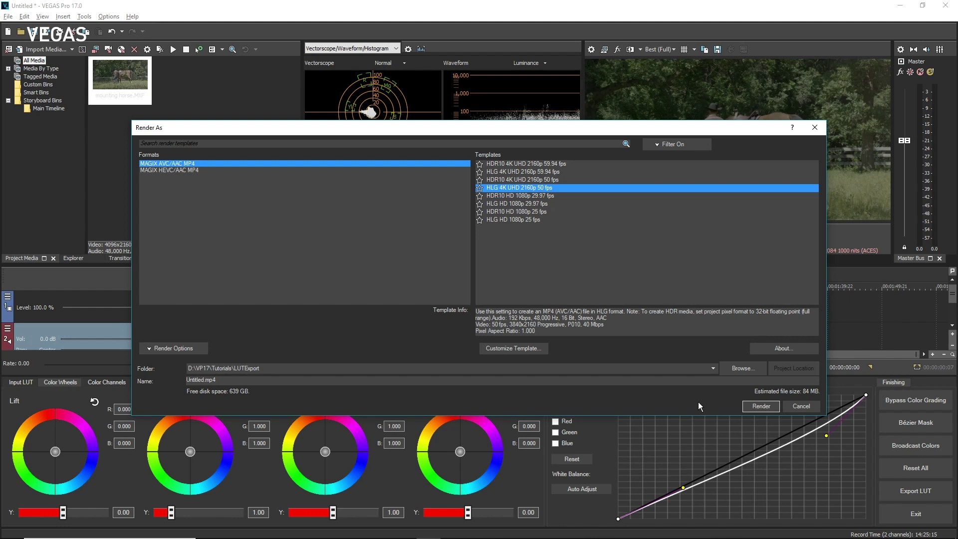
left_click(806, 406)
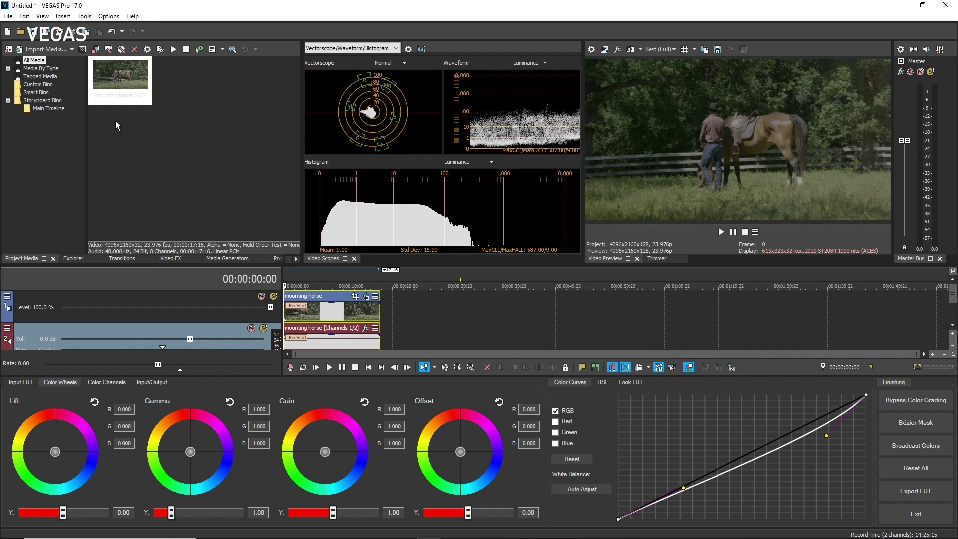
- Set up an Upload to YouTube with HDR render quality in the HLG format
left_click(8, 17)
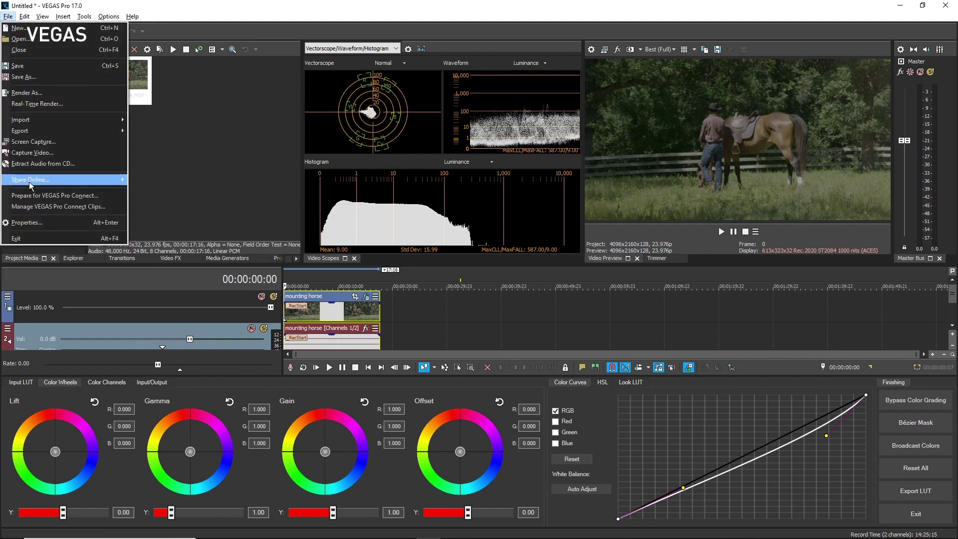
mouse_move(33, 181)
left_click(153, 202)
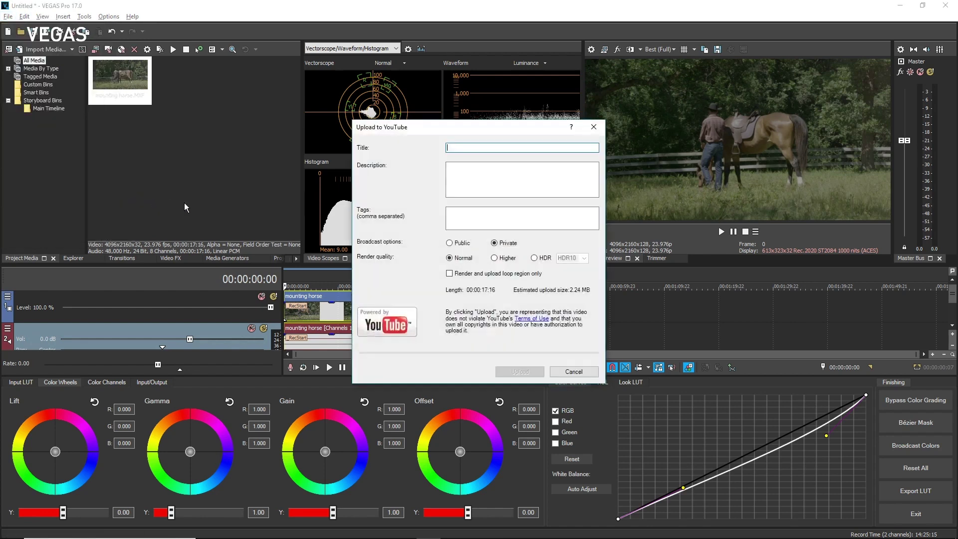
left_click(534, 258)
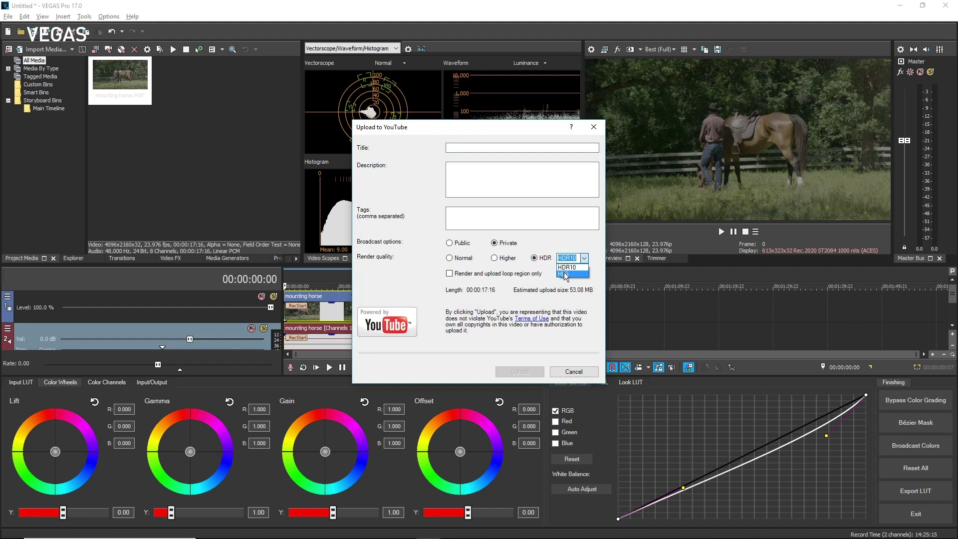
left_click(565, 274)
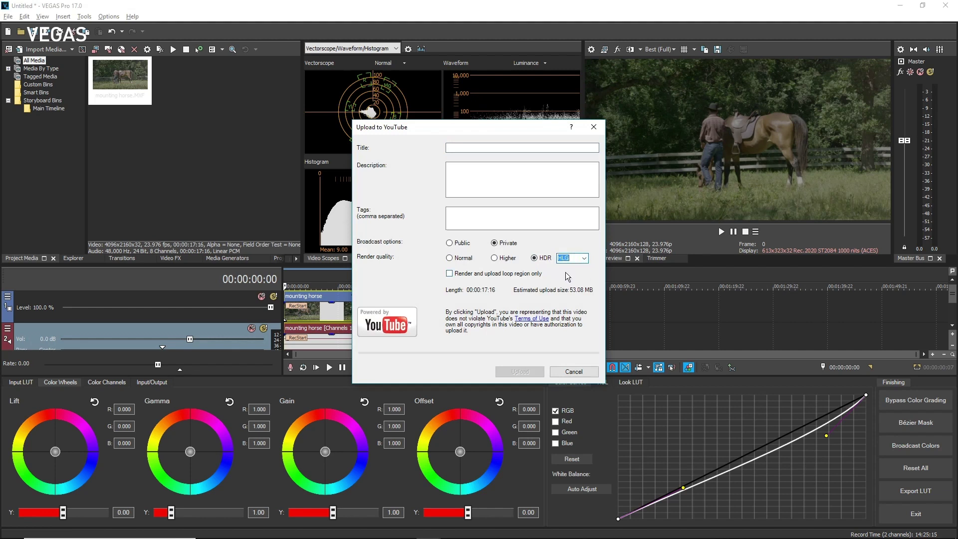